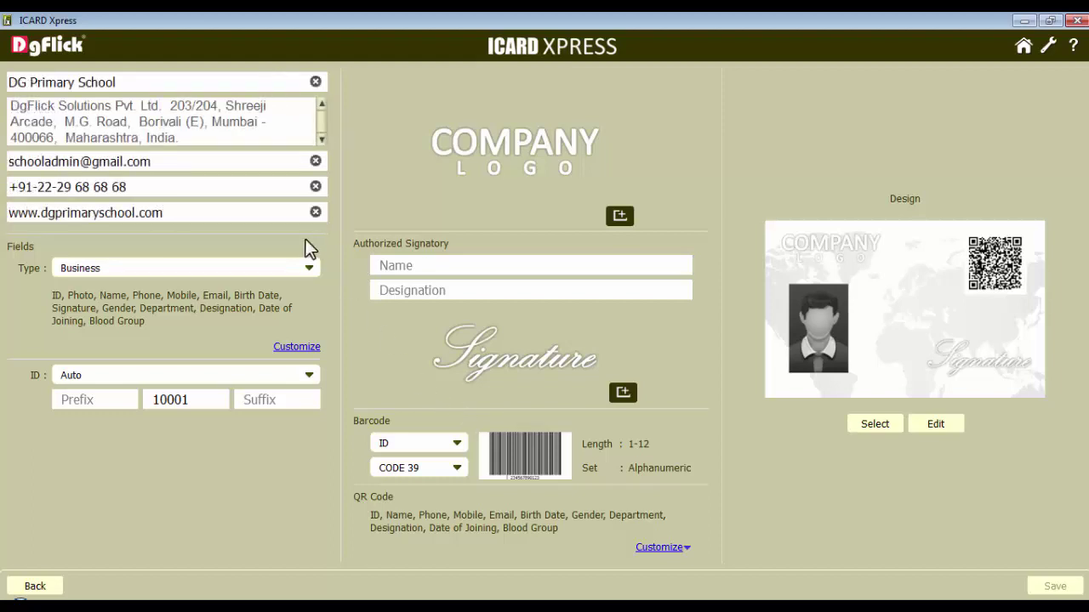
Set the Fields Type dropdown to School to use the school-specific card fields.
click(306, 267)
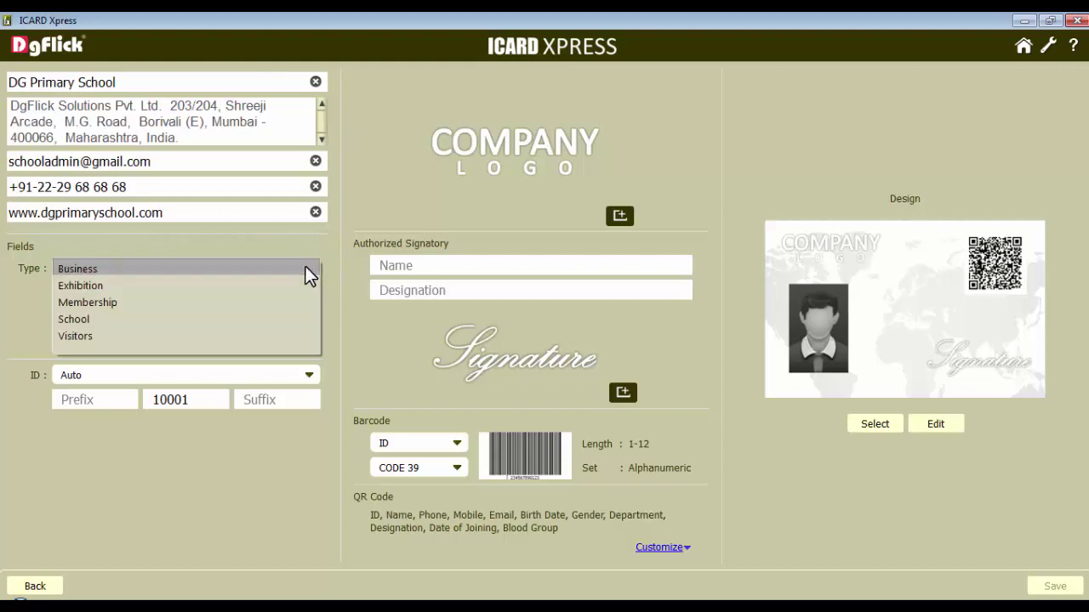
click(92, 320)
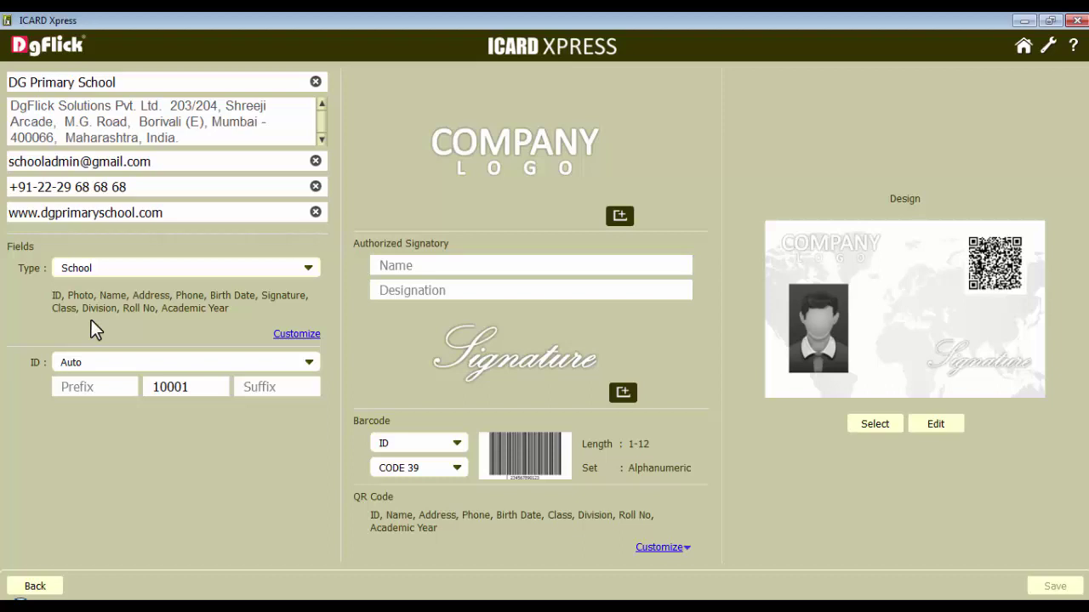
Customize and save the School field settings, then bring up the ID card design gallery.
click(297, 341)
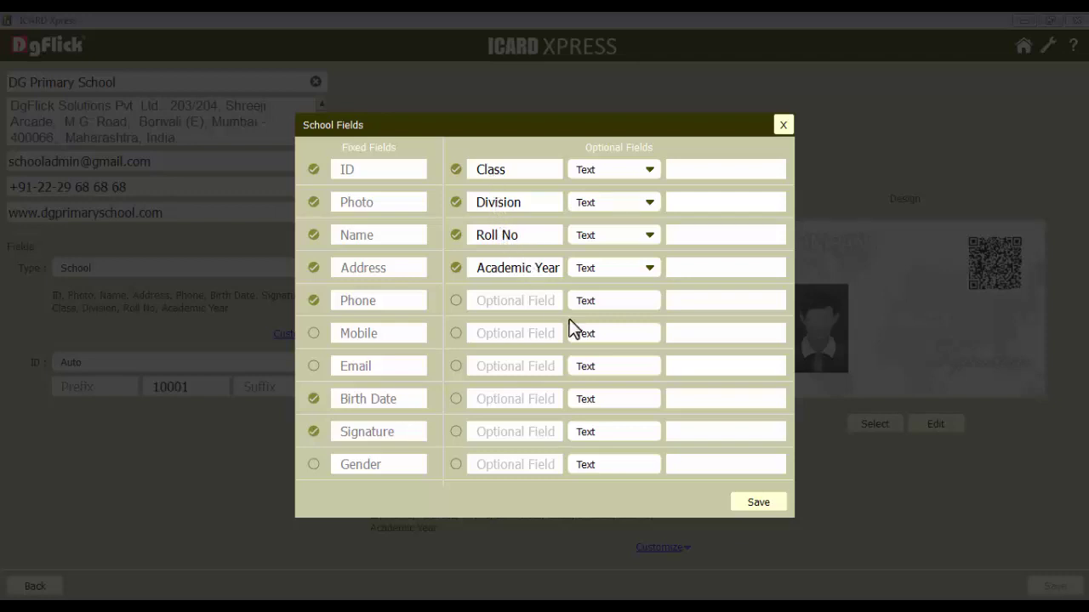
click(757, 501)
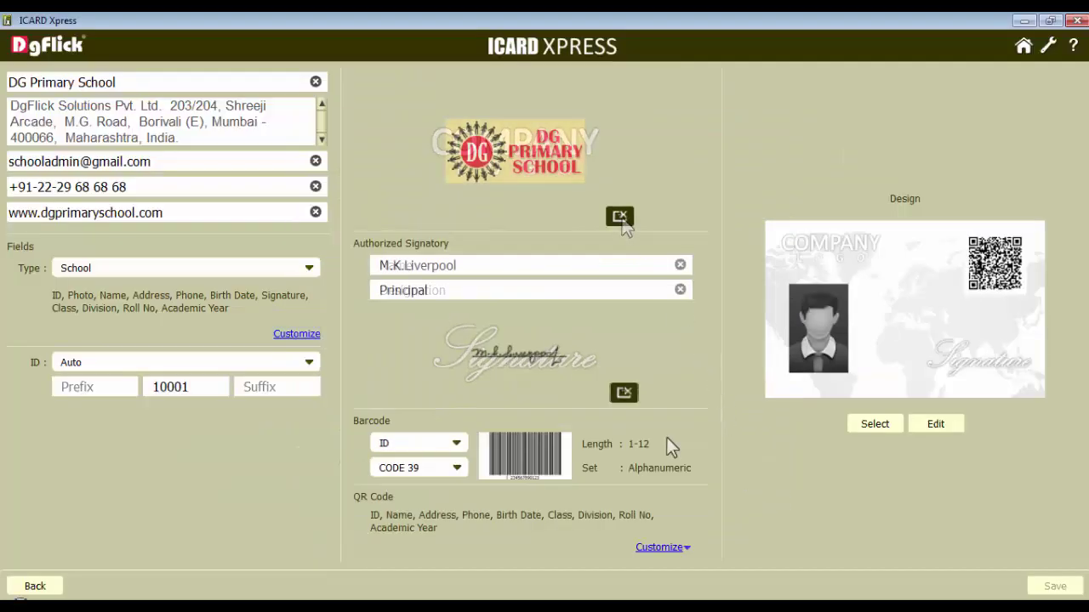
click(889, 428)
Pick the yellow school template, save DG Primary School, and open its contacts.
click(460, 237)
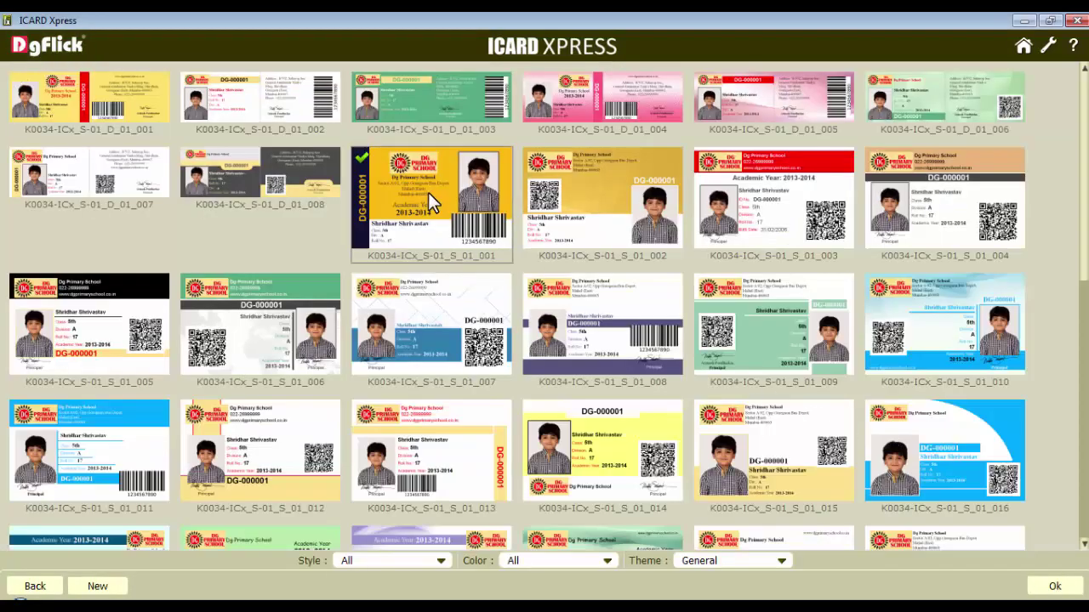
click(1055, 586)
click(1055, 586)
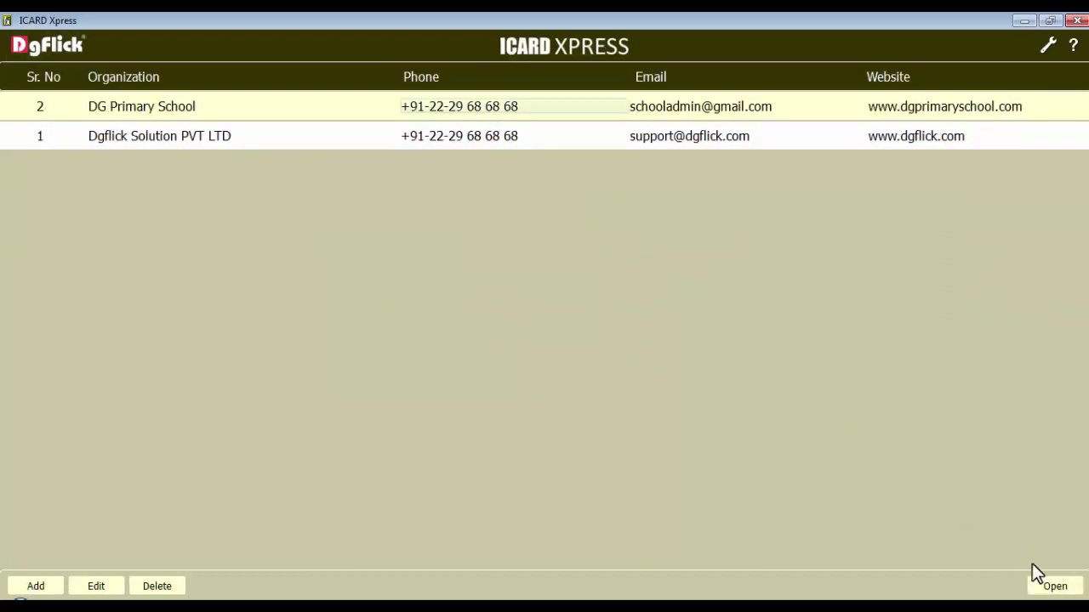
click(1051, 587)
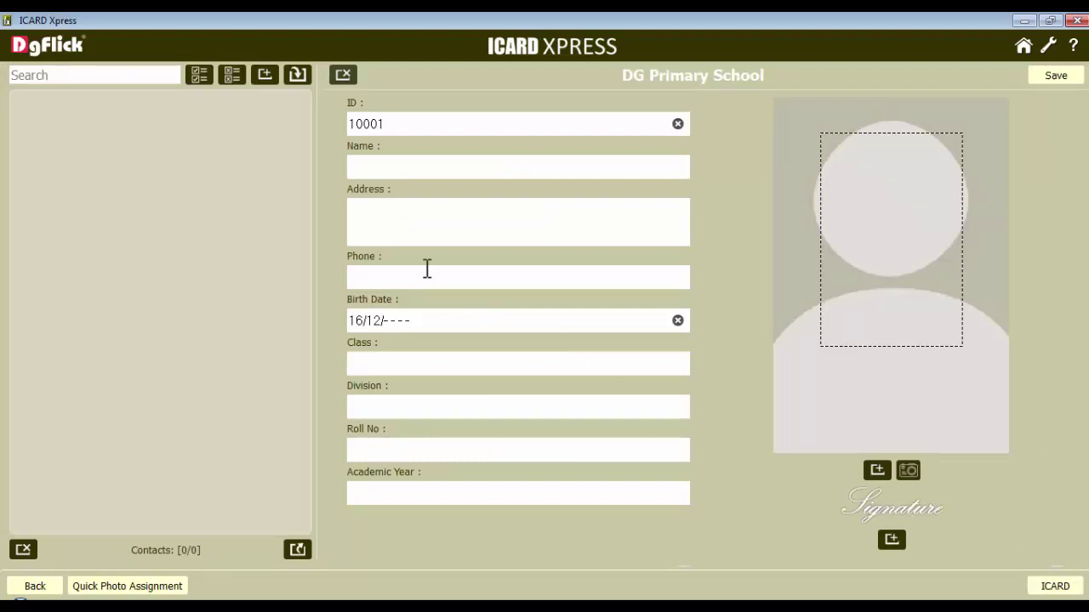
Open the student data import window and read the import help document.
click(294, 75)
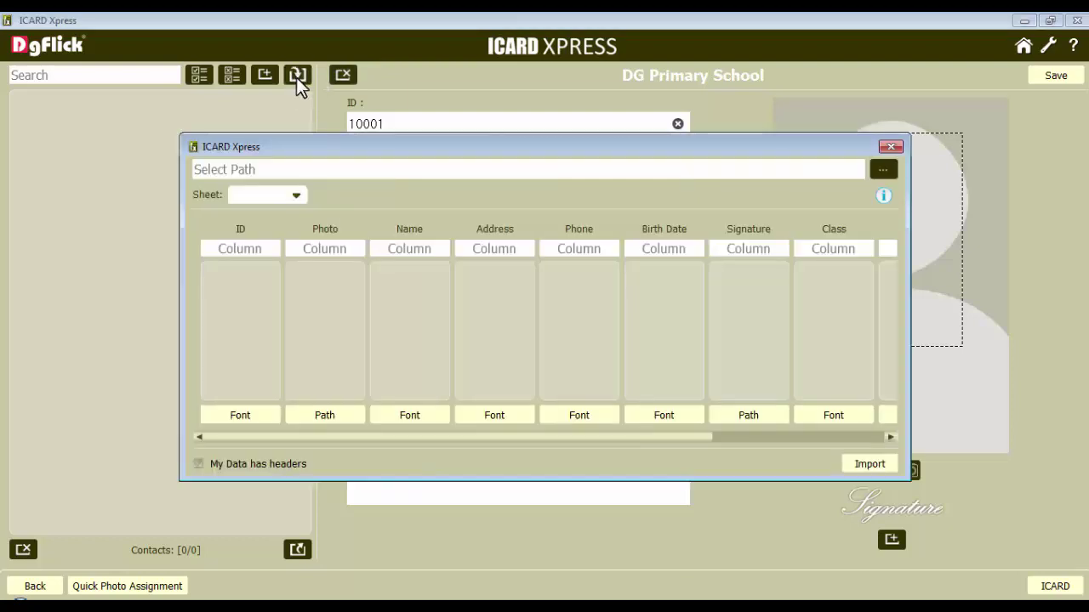
click(882, 197)
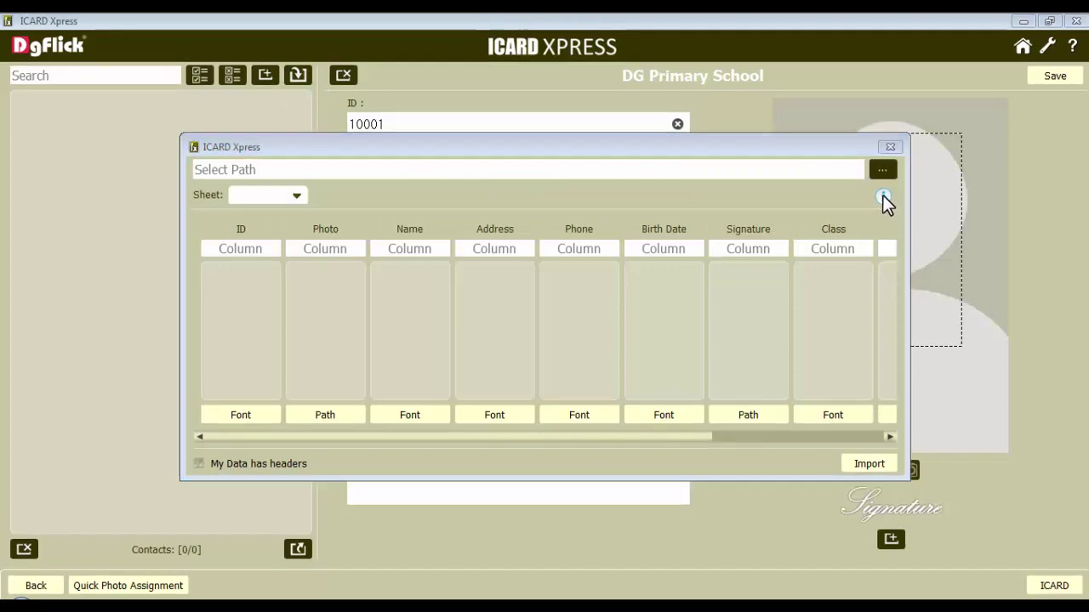
drag(1058, 169, 1047, 516)
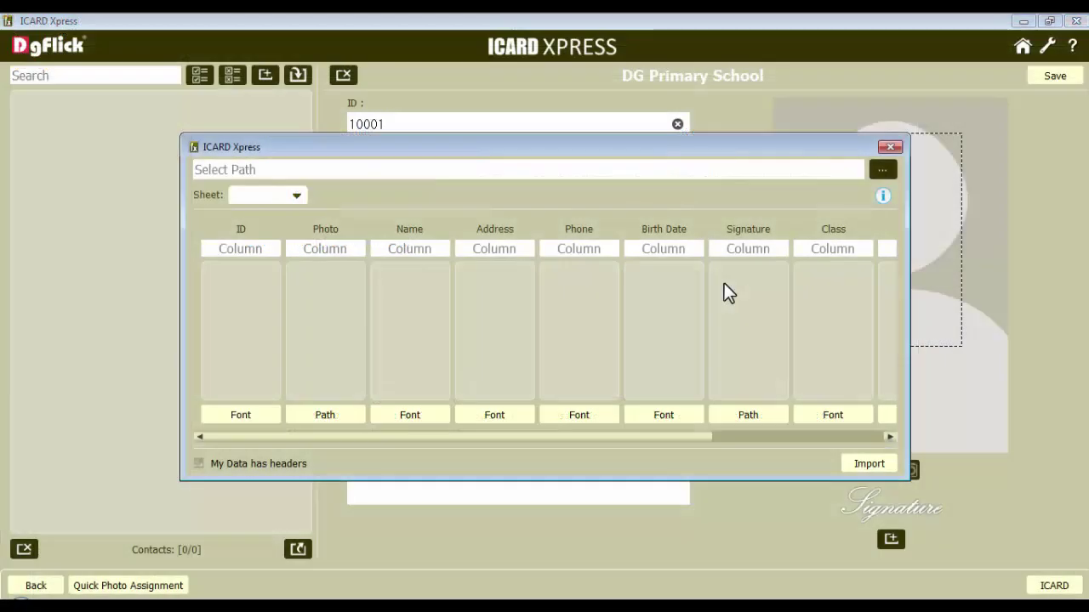
Load School ICARDS data file.xls from the School Students Data folder and check its sheets.
click(881, 171)
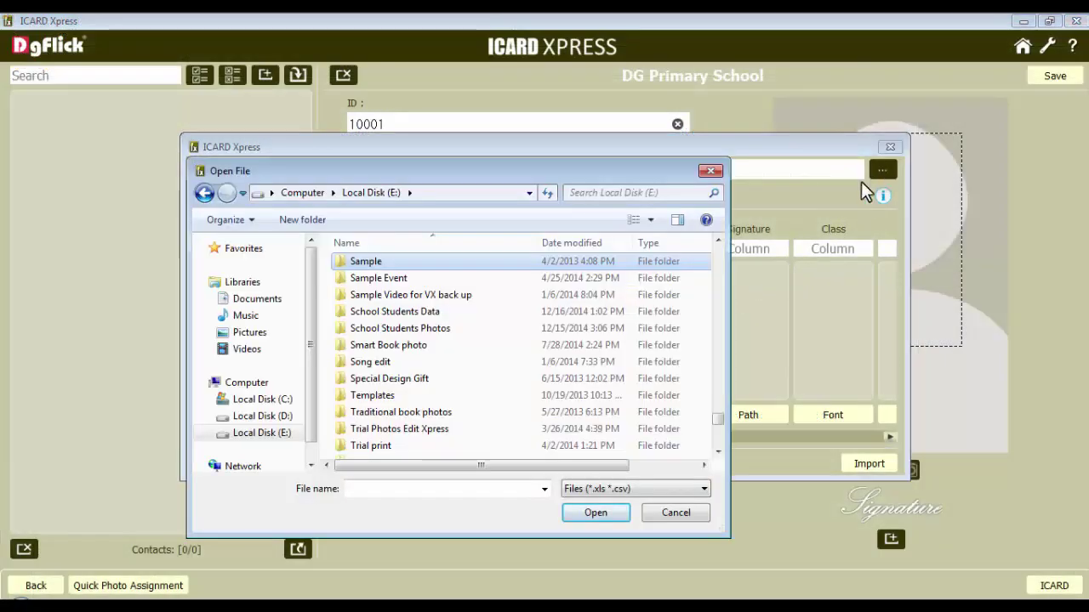
double_click(389, 313)
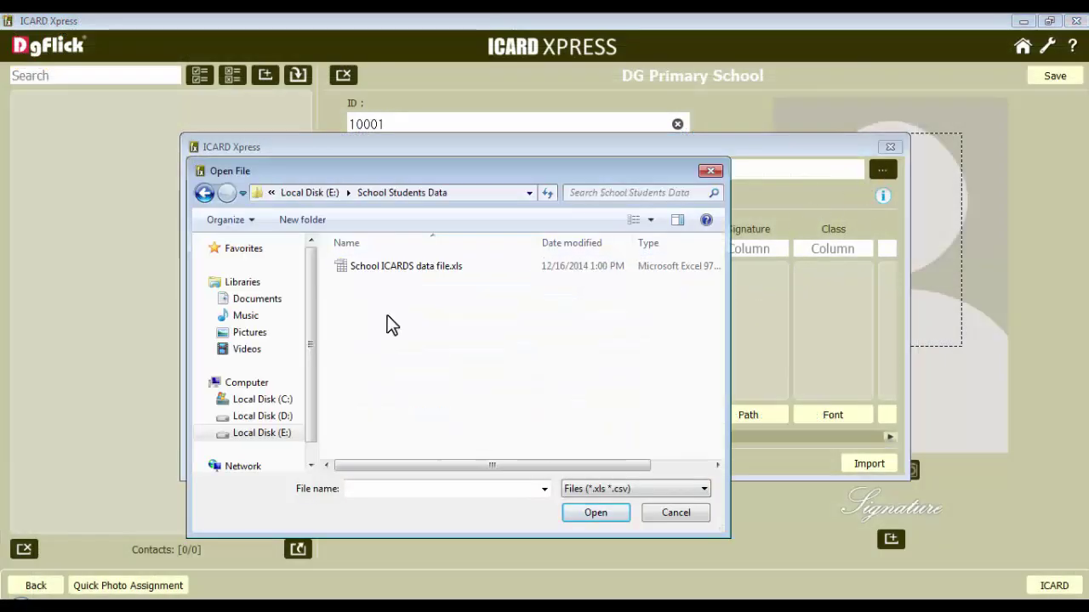
click(393, 268)
click(595, 515)
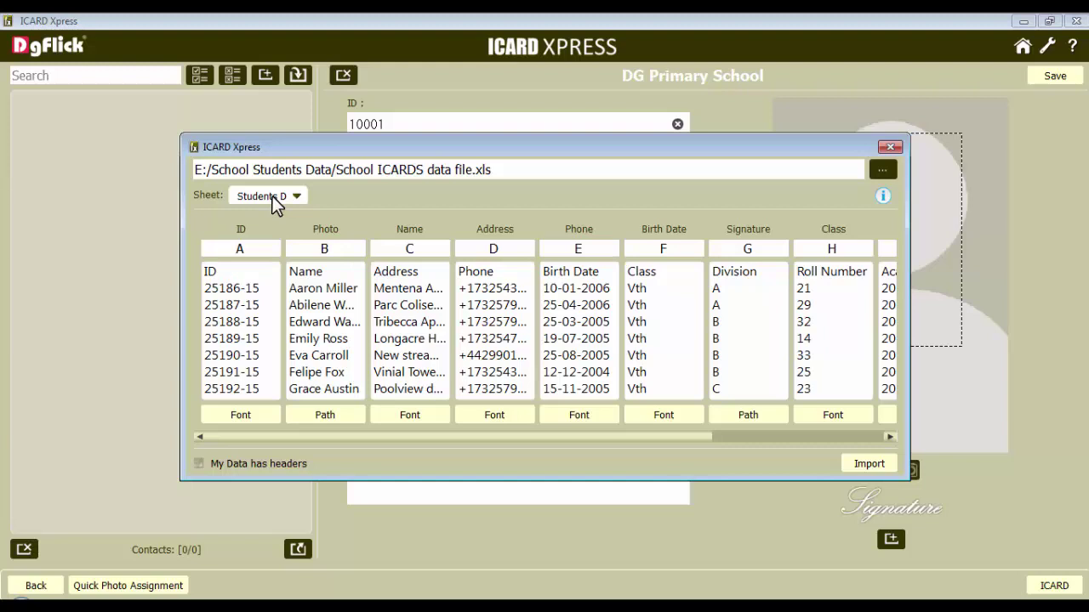
click(294, 196)
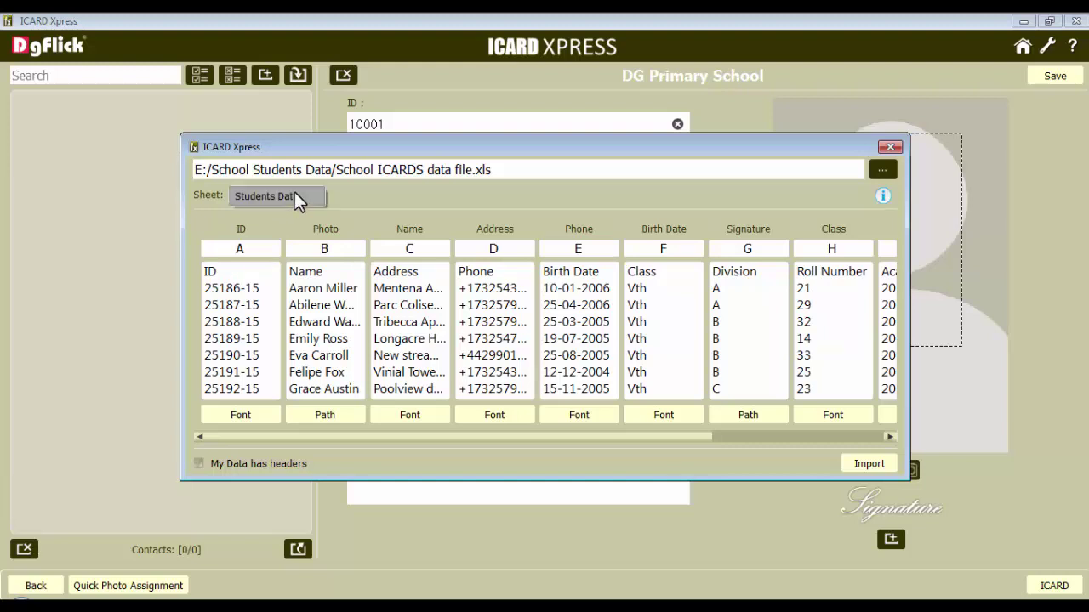
Keep the same sheet and clear column B from the Photo field's mapping.
click(295, 195)
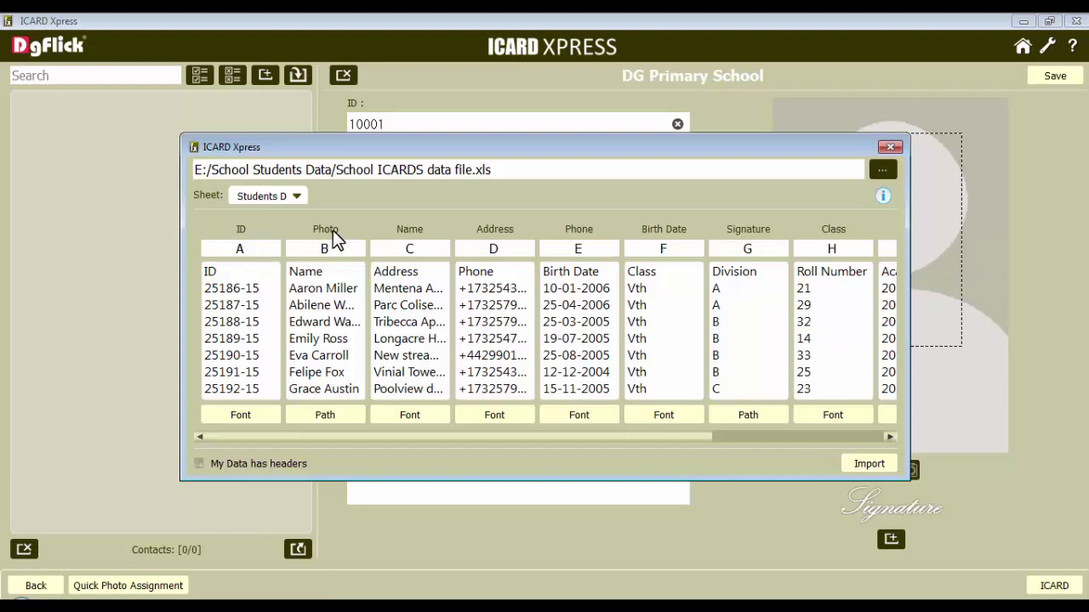
click(316, 248)
key(BackSpace)
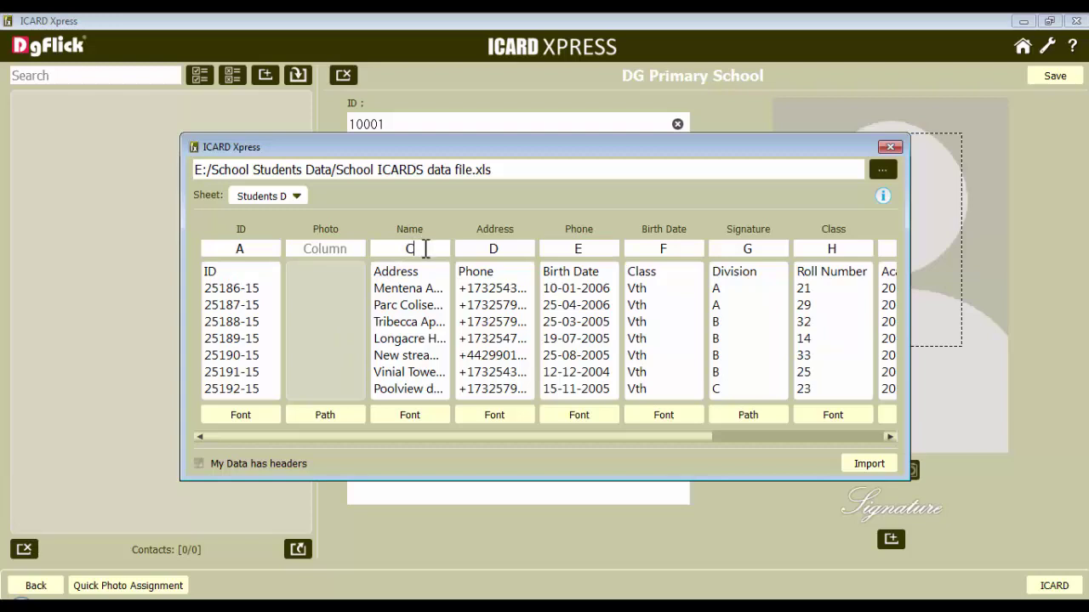
Map the Name field to column B and the Address field to column C.
drag(425, 248, 394, 248)
text(B)
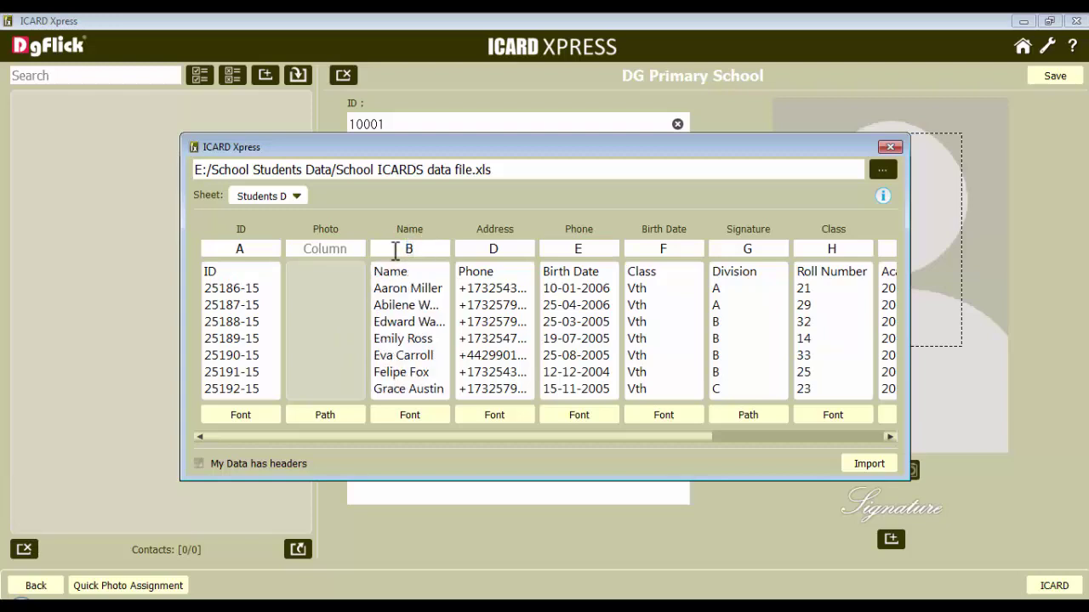
drag(510, 248, 485, 248)
text(C)
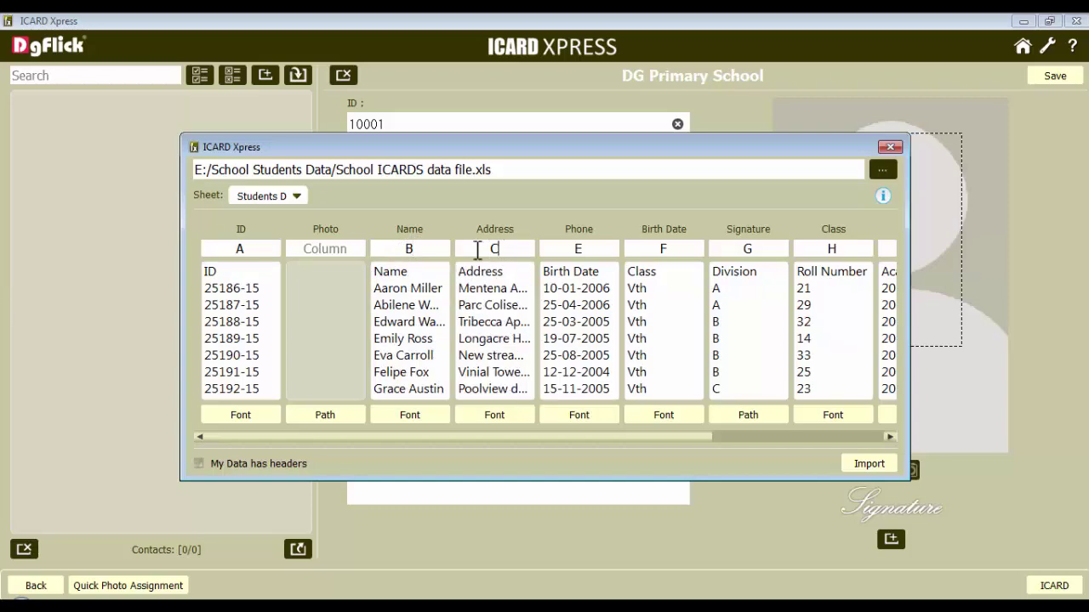
key(Return)
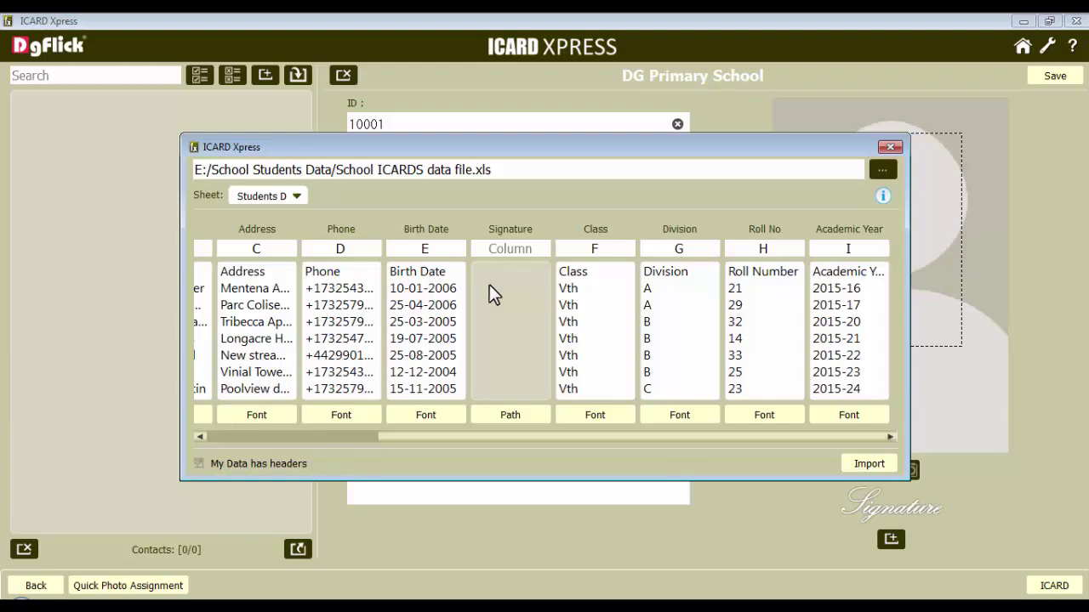
Leave Signature unmapped and mark the first data row as headers.
click(419, 293)
drag(429, 438, 248, 440)
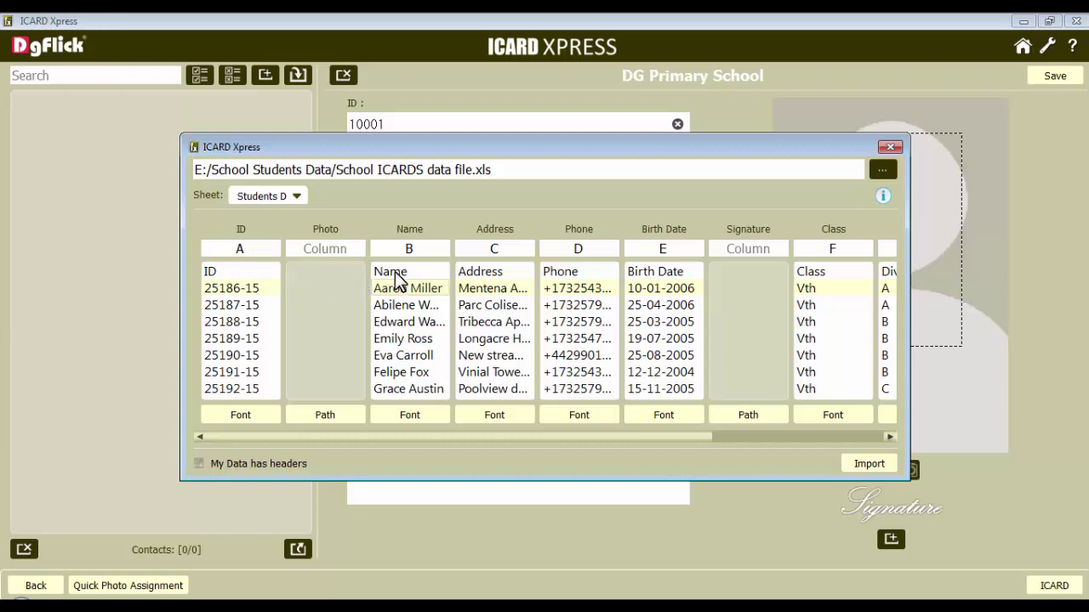
click(198, 463)
Import the 15 students, review the first contact's details, then switch to Quick Photo Assignment.
click(876, 463)
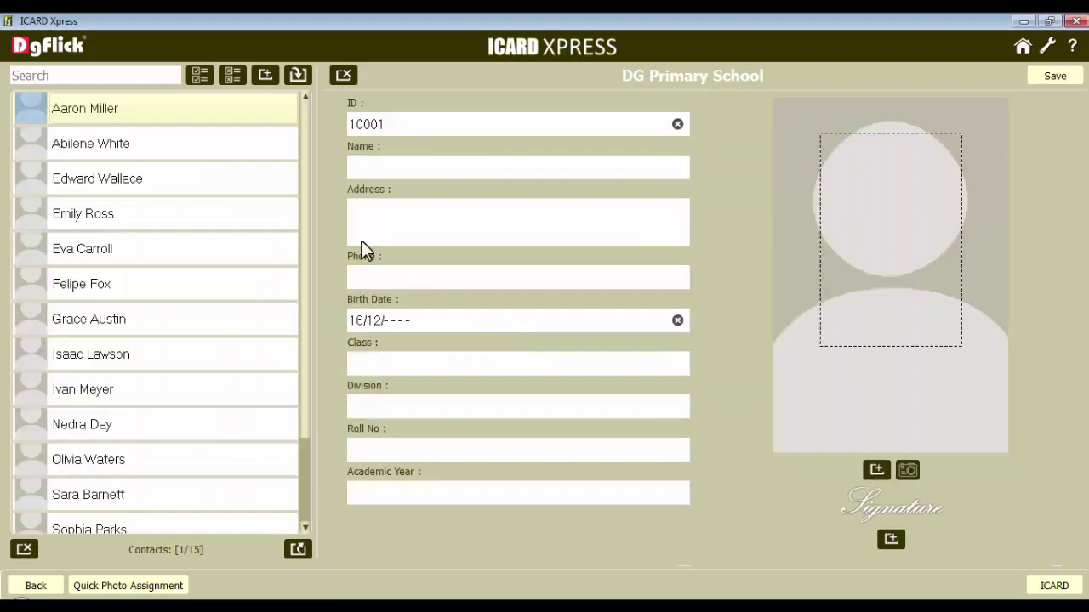
click(126, 108)
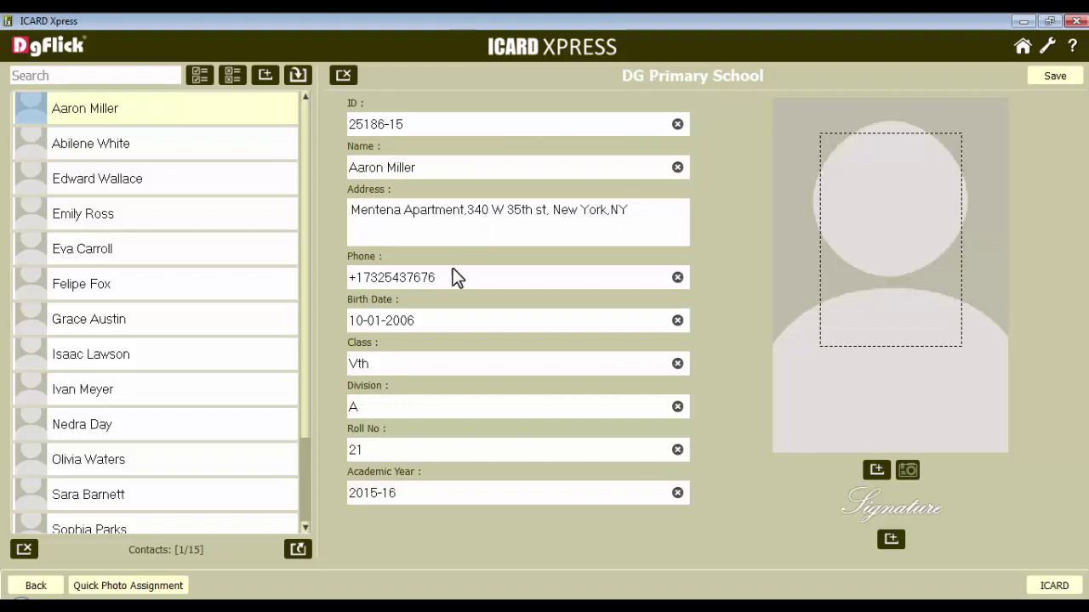
click(129, 585)
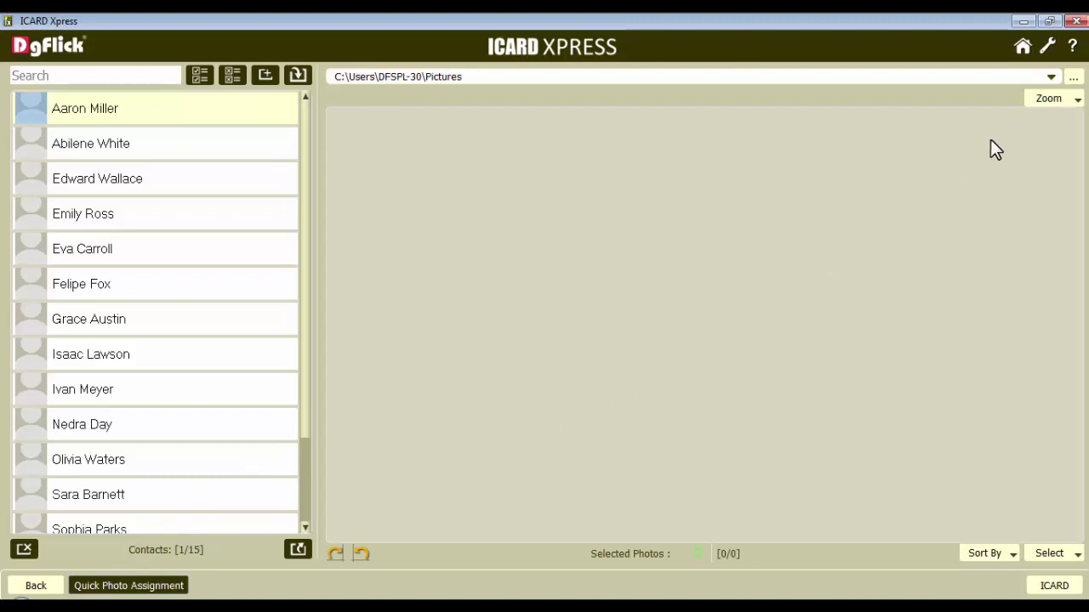
Load E:\School Students Photos as the photo source folder.
click(1072, 79)
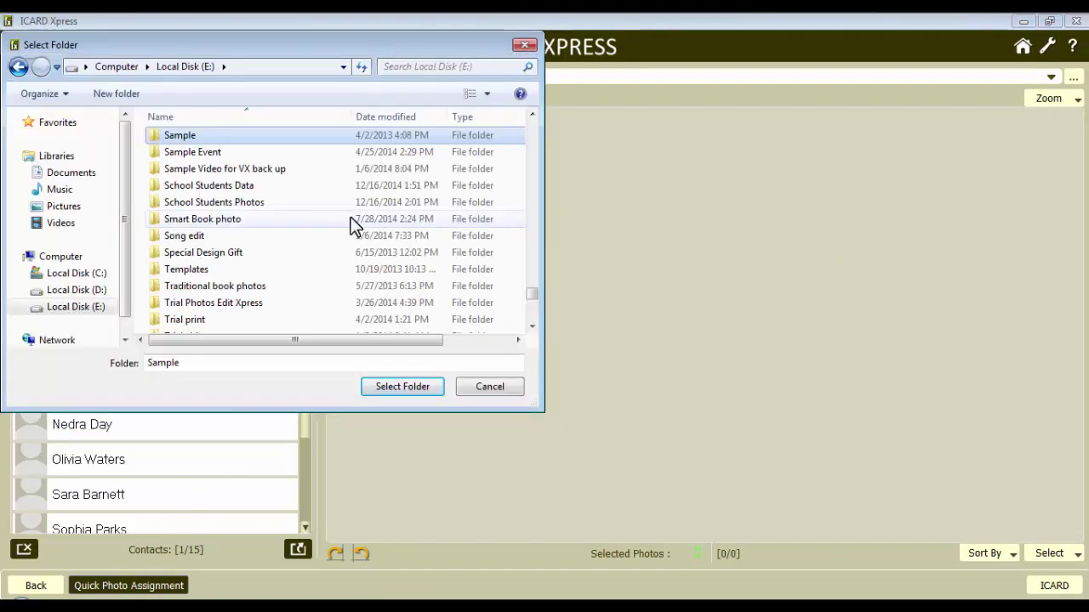
double_click(234, 201)
click(390, 386)
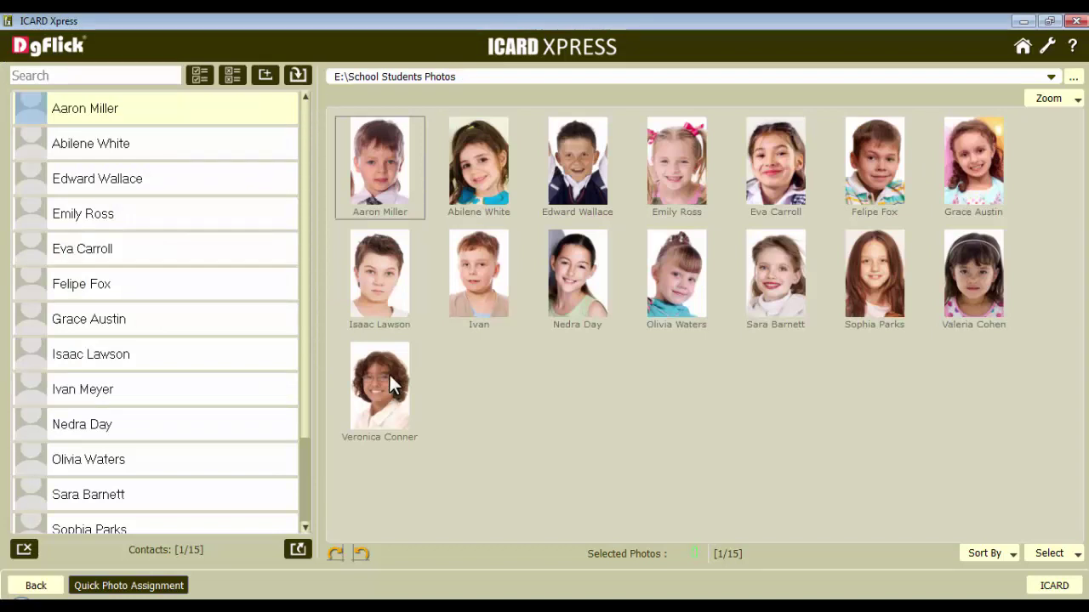
Drag each student's photo onto the matching contact, then return to the details form.
click(381, 164)
drag(381, 164, 33, 106)
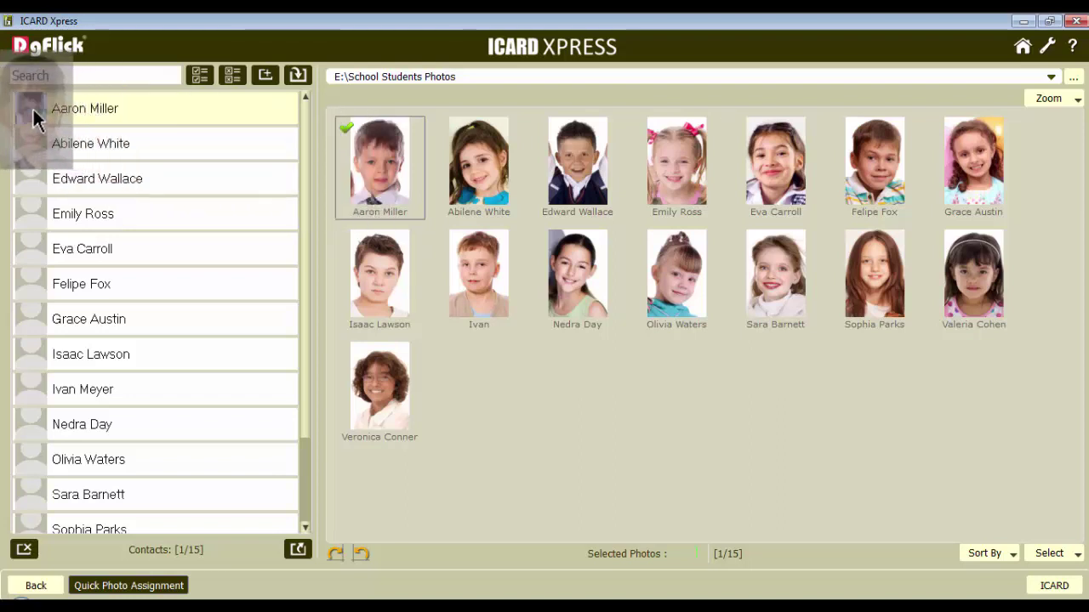
drag(474, 164, 32, 151)
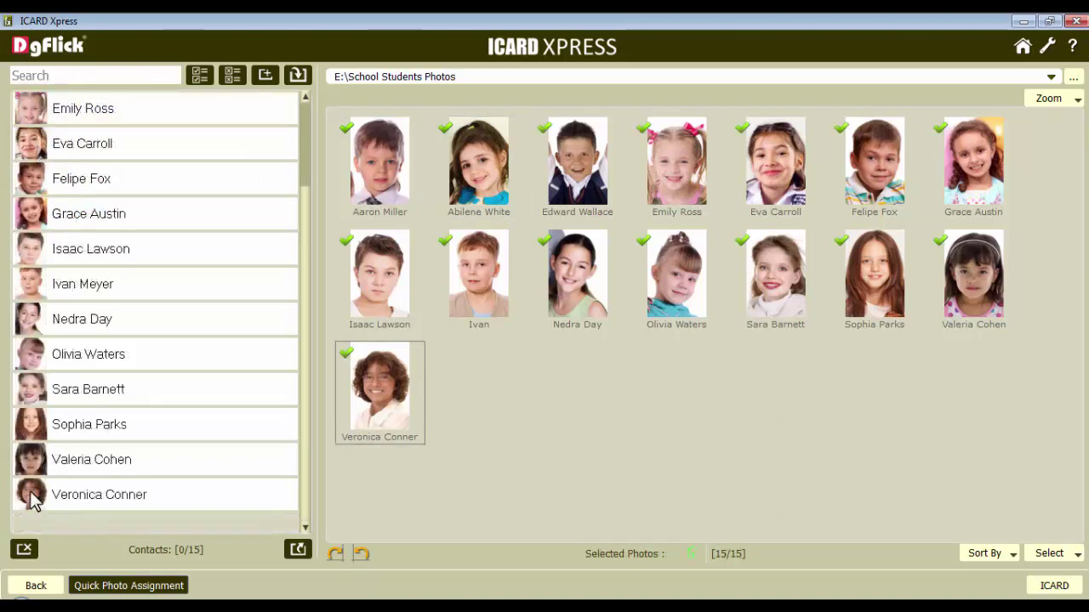
click(130, 586)
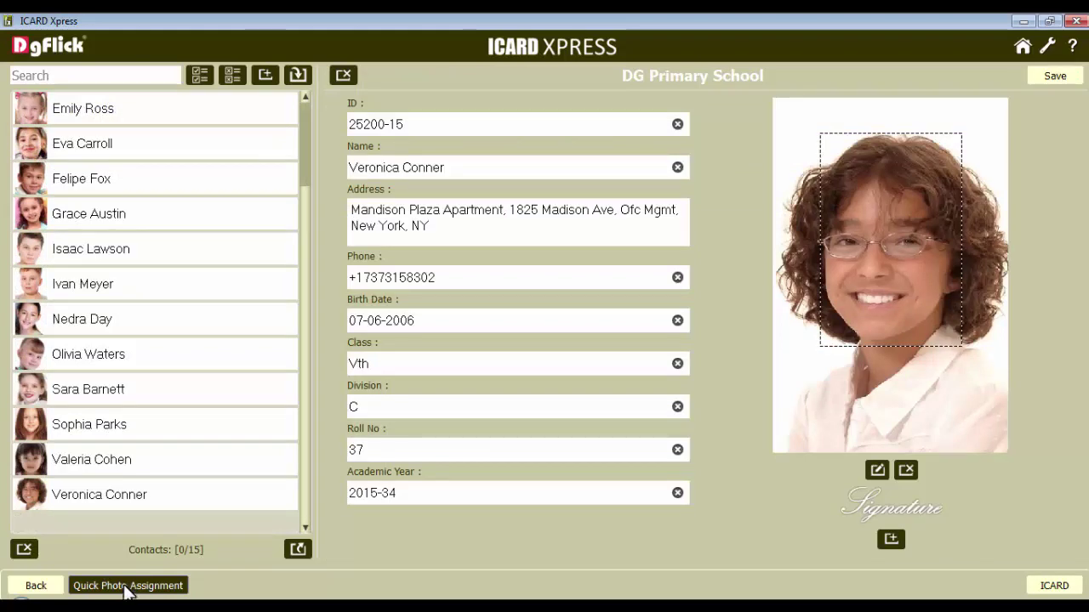
Zoom and reposition the selected student's photo in its crop frame, save, and select all 15 contacts.
click(108, 497)
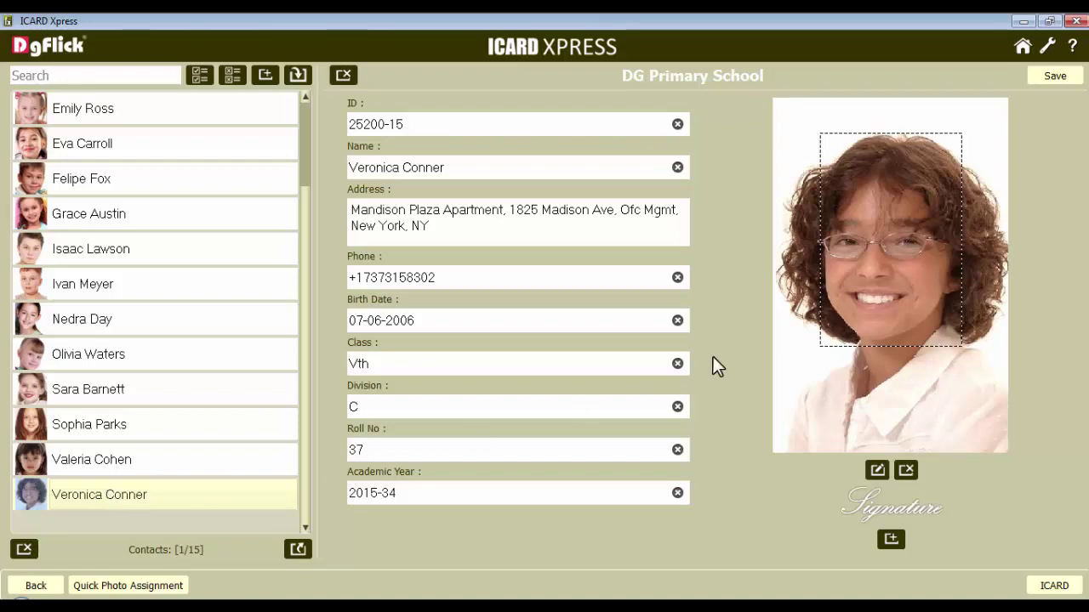
scroll(856, 289, up, 2)
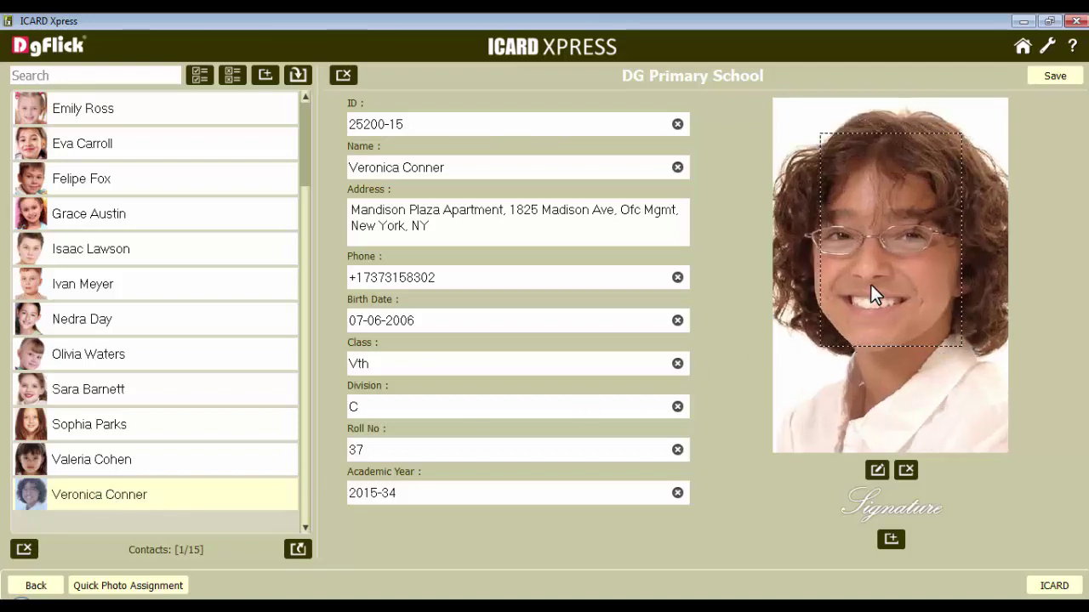
drag(870, 284, 870, 282)
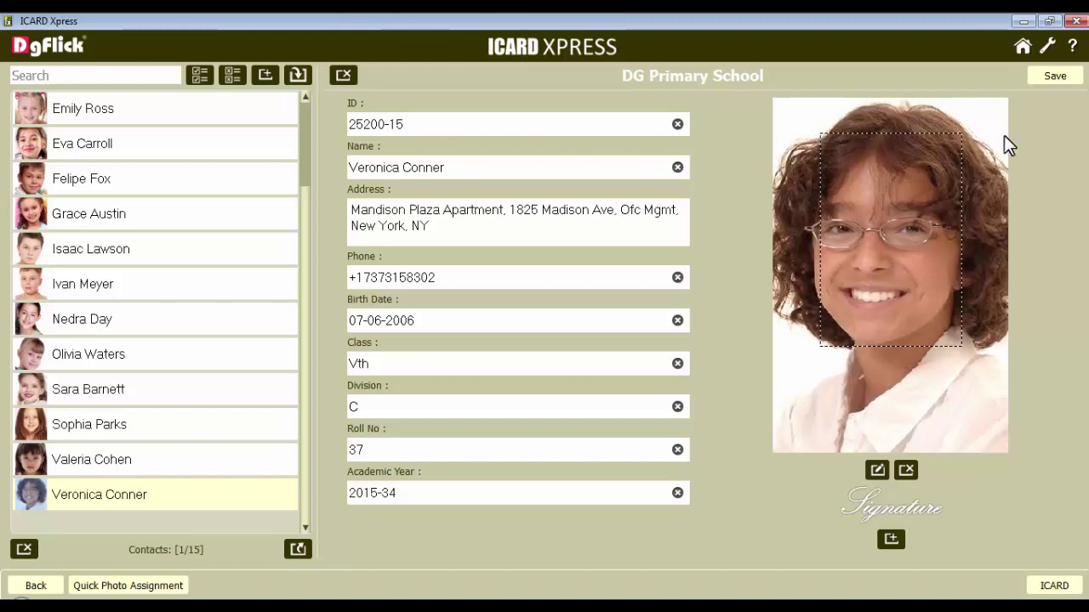
click(1054, 80)
click(206, 495)
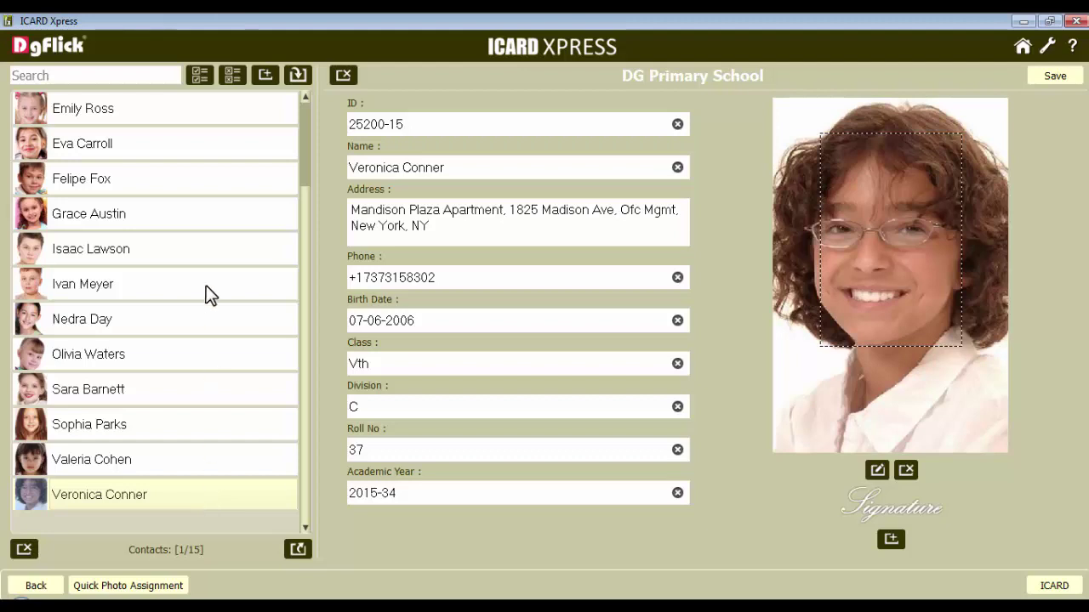
click(200, 75)
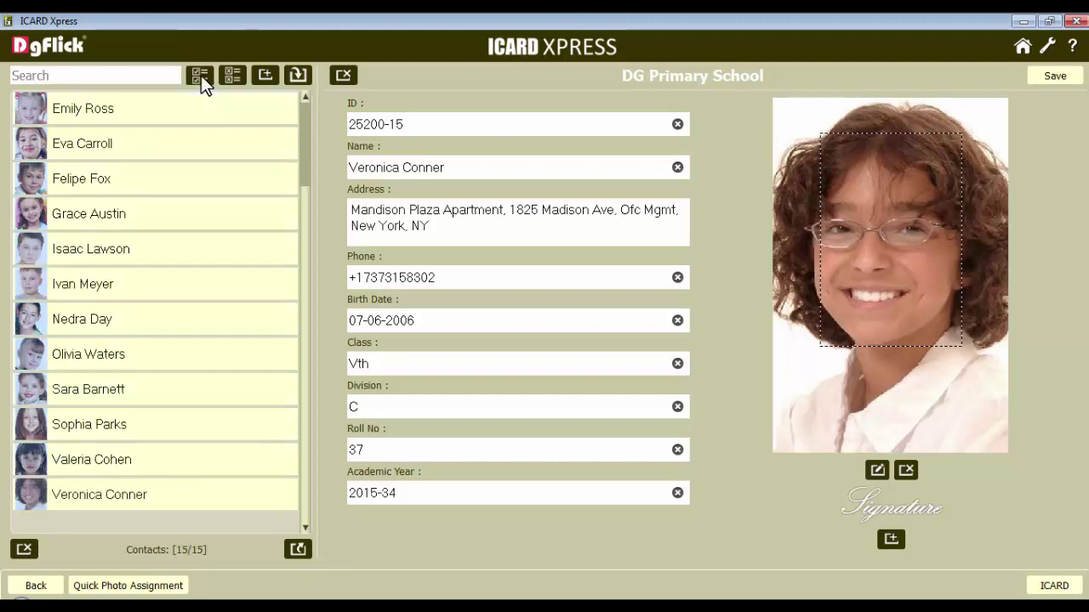
Generate the ID card preview for the first student and inspect its address and Academic Year text.
click(1050, 587)
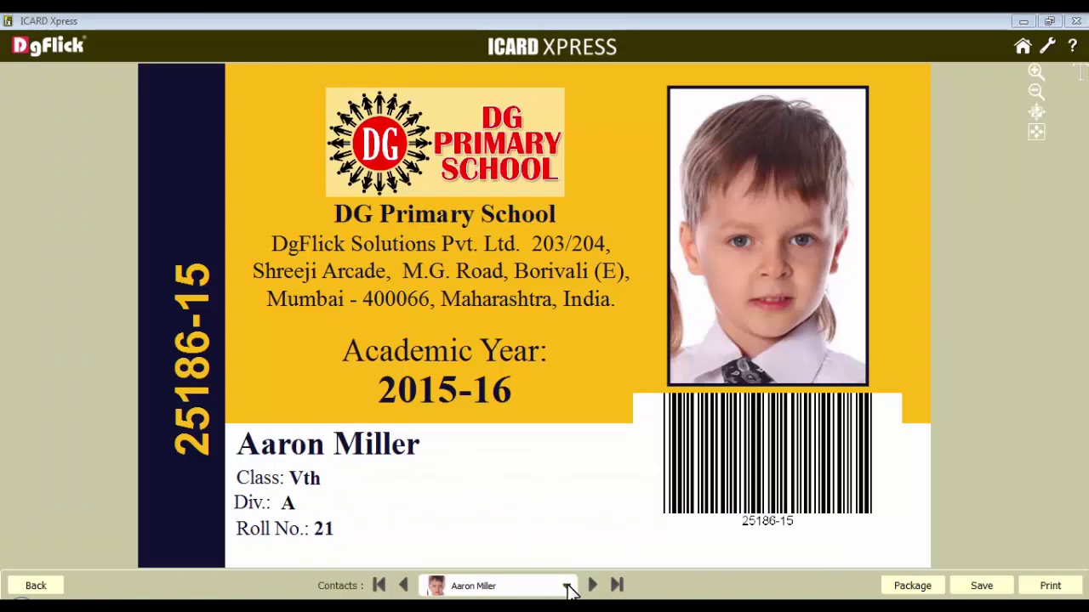
click(567, 587)
click(467, 290)
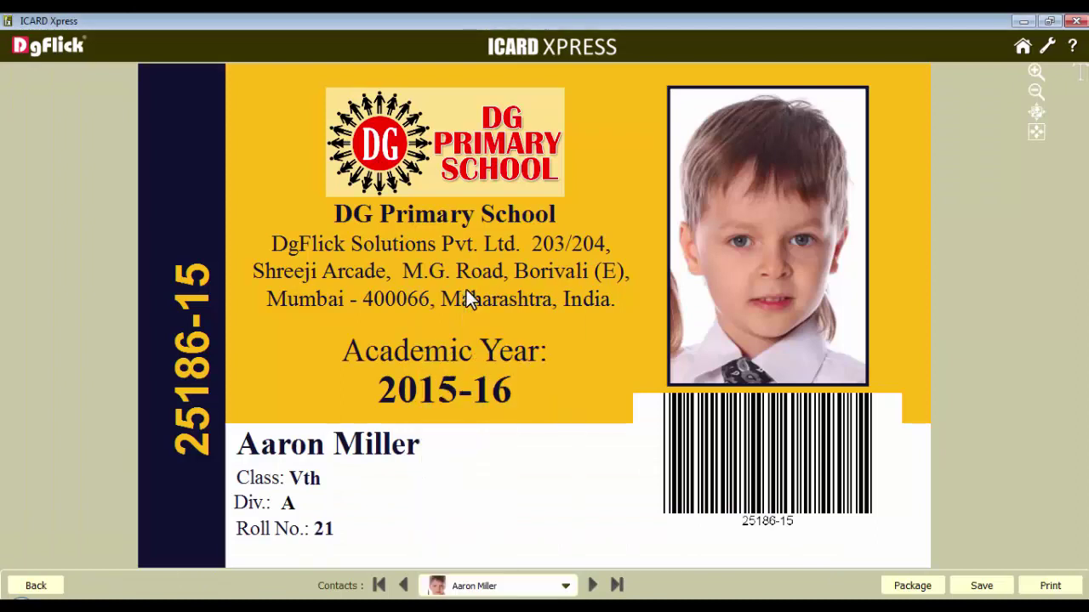
click(476, 294)
click(515, 361)
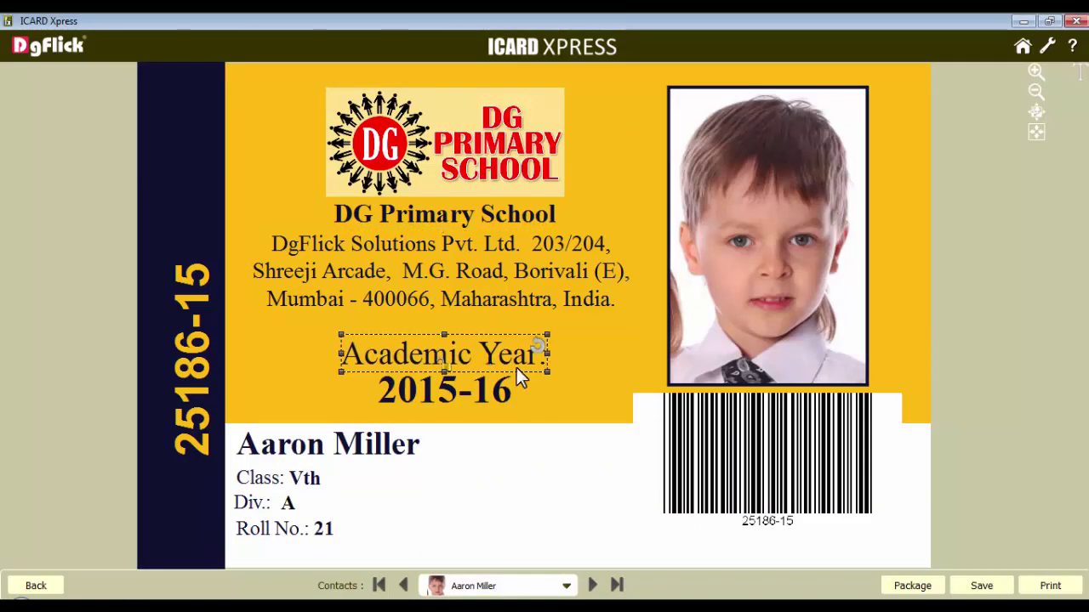
click(537, 386)
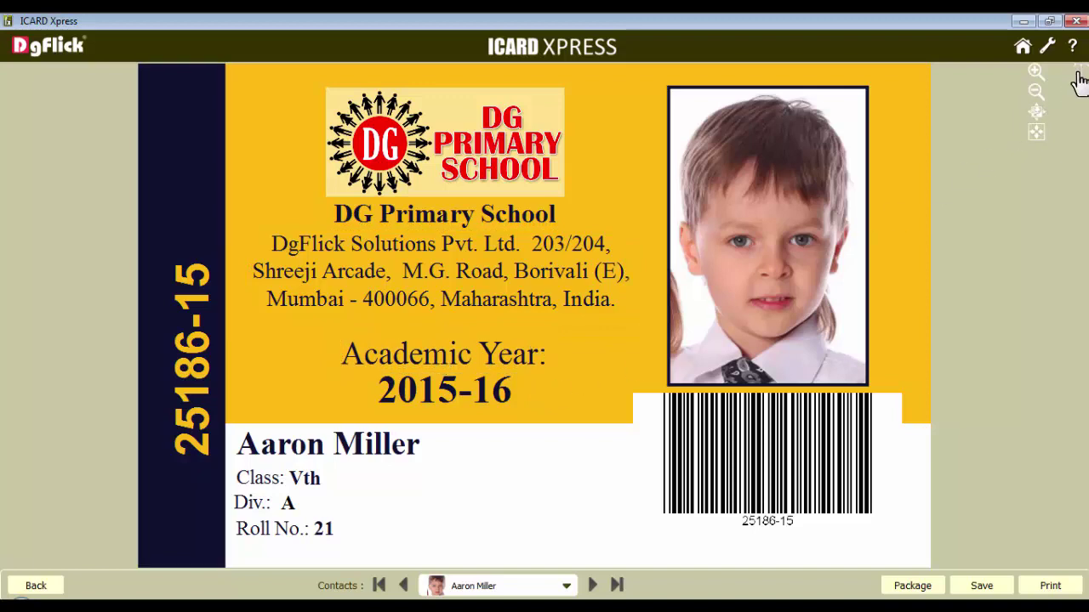
Open the card editing panel on the address block and show the photo effects.
click(1078, 74)
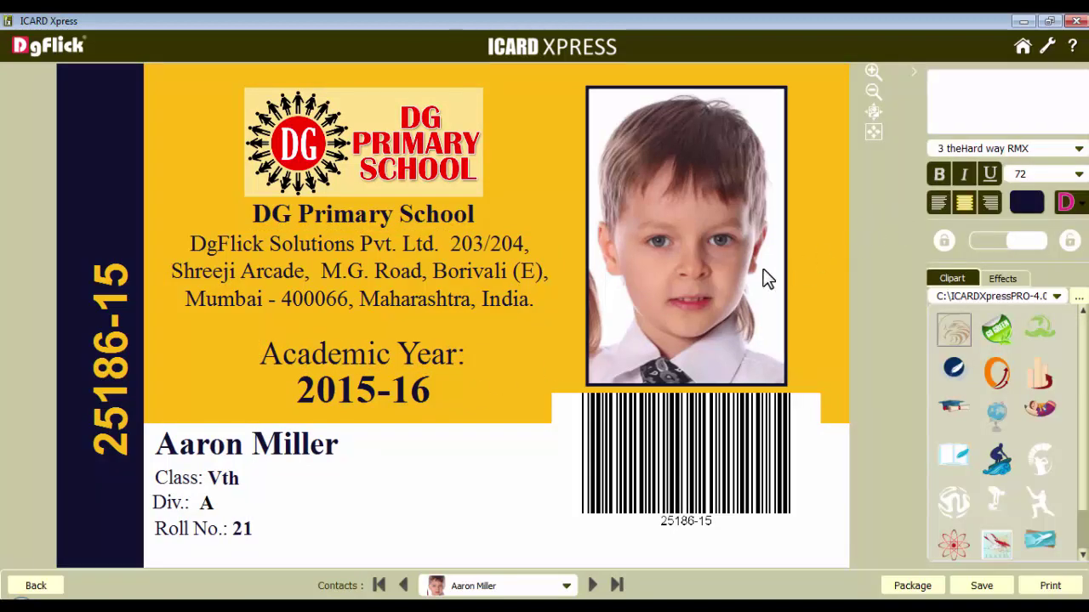
click(508, 279)
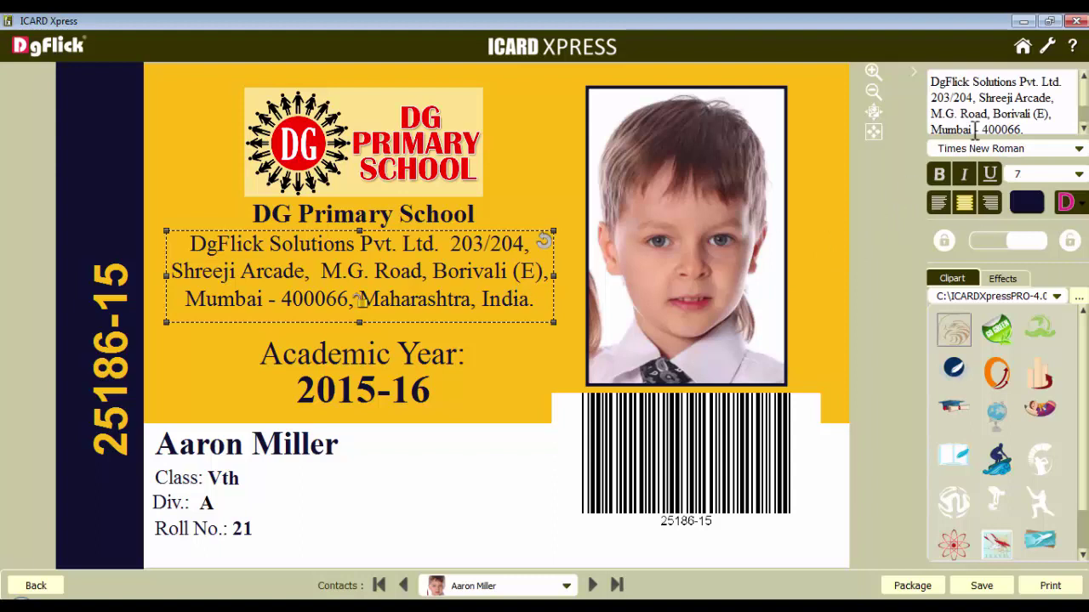
click(1002, 278)
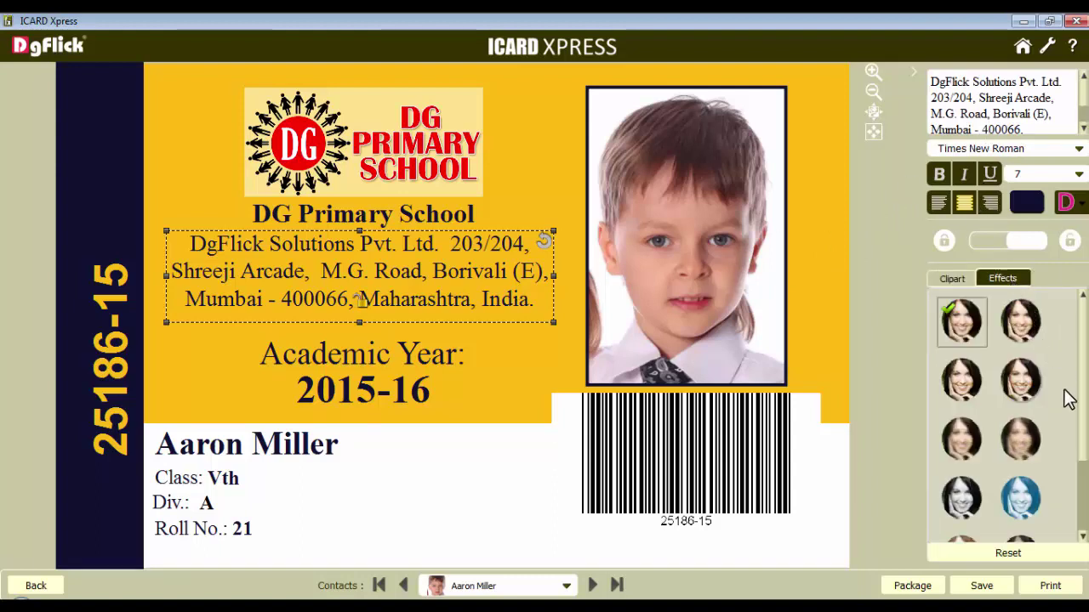
Save the ID cards with 'Generate order for' set to All students.
click(981, 586)
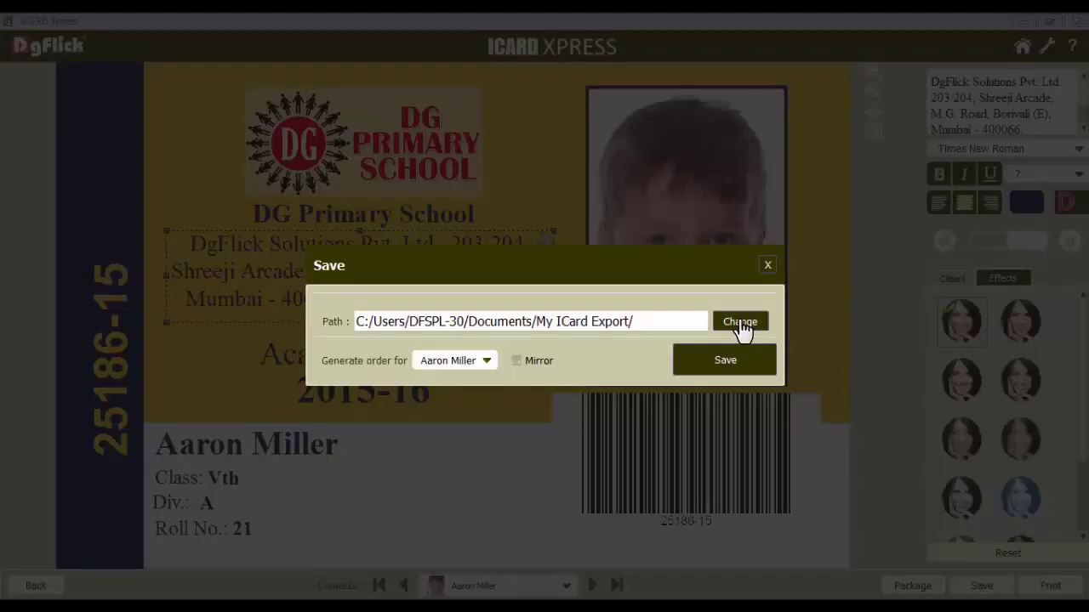
click(488, 364)
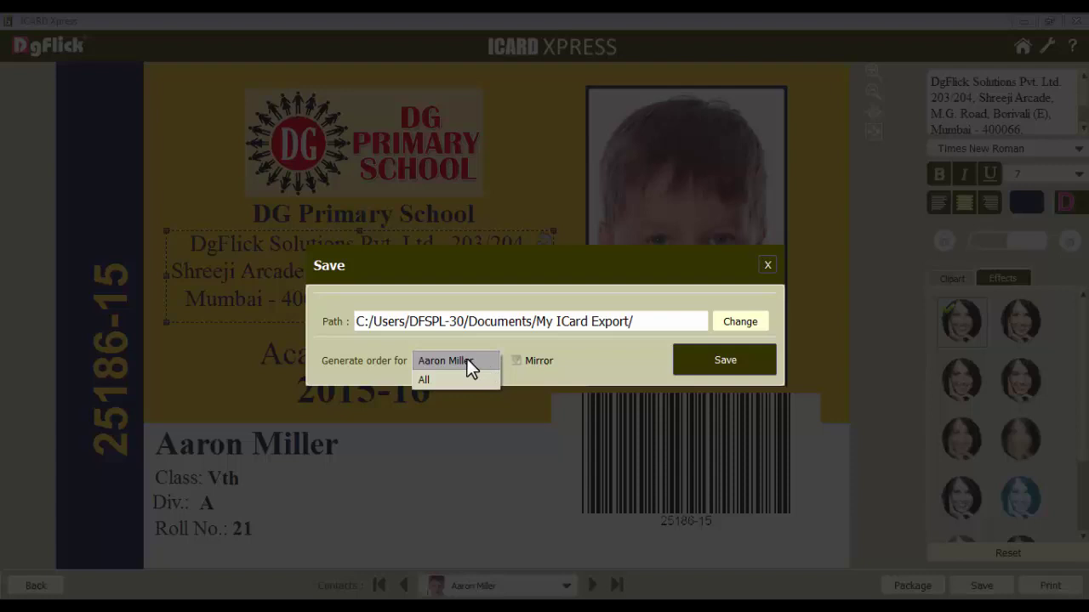
click(467, 360)
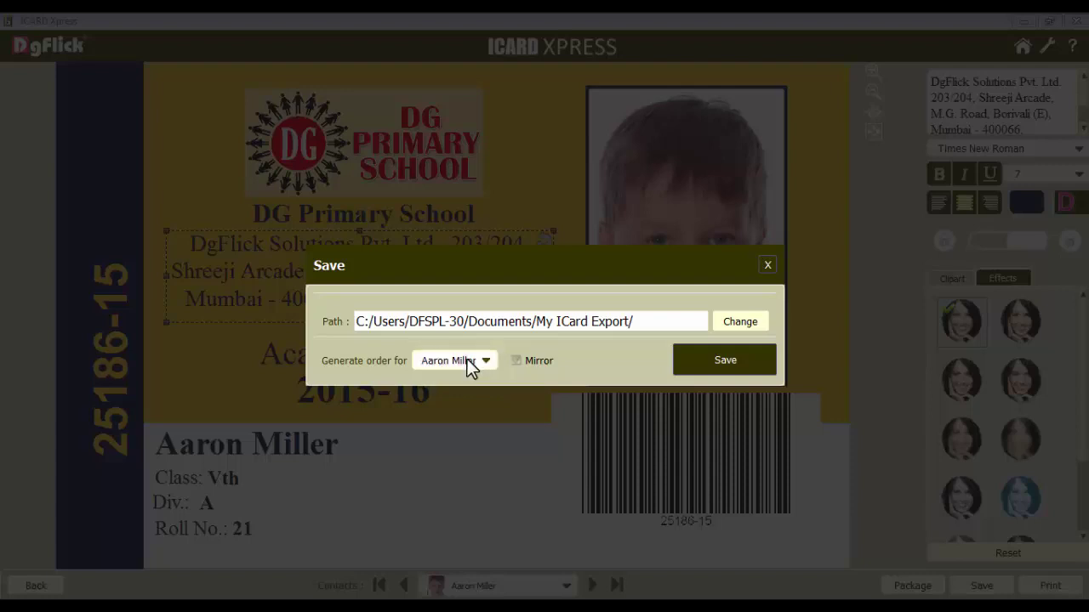
click(467, 359)
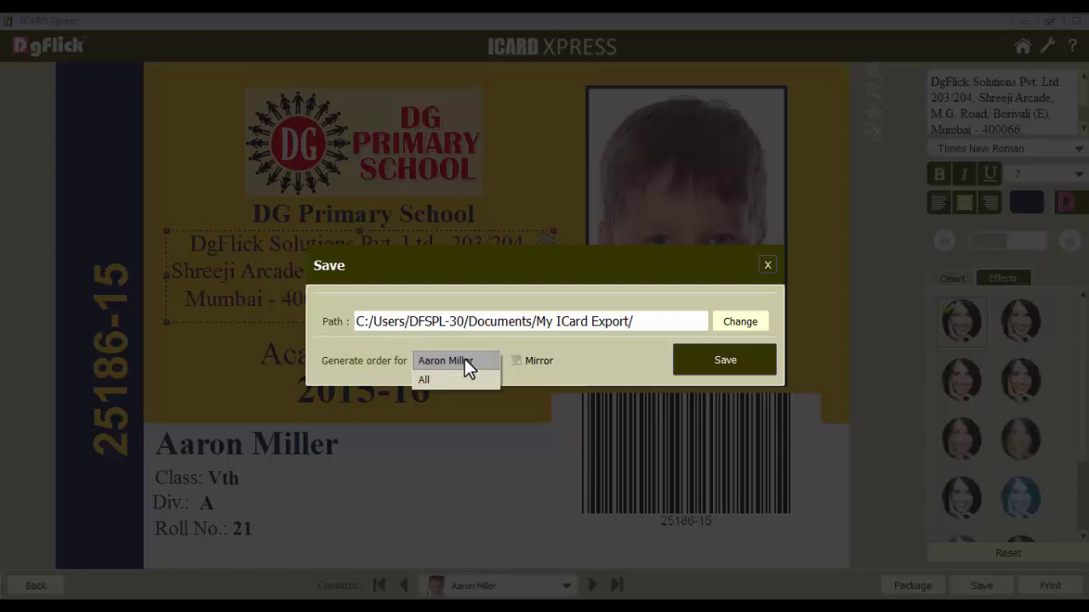
click(425, 383)
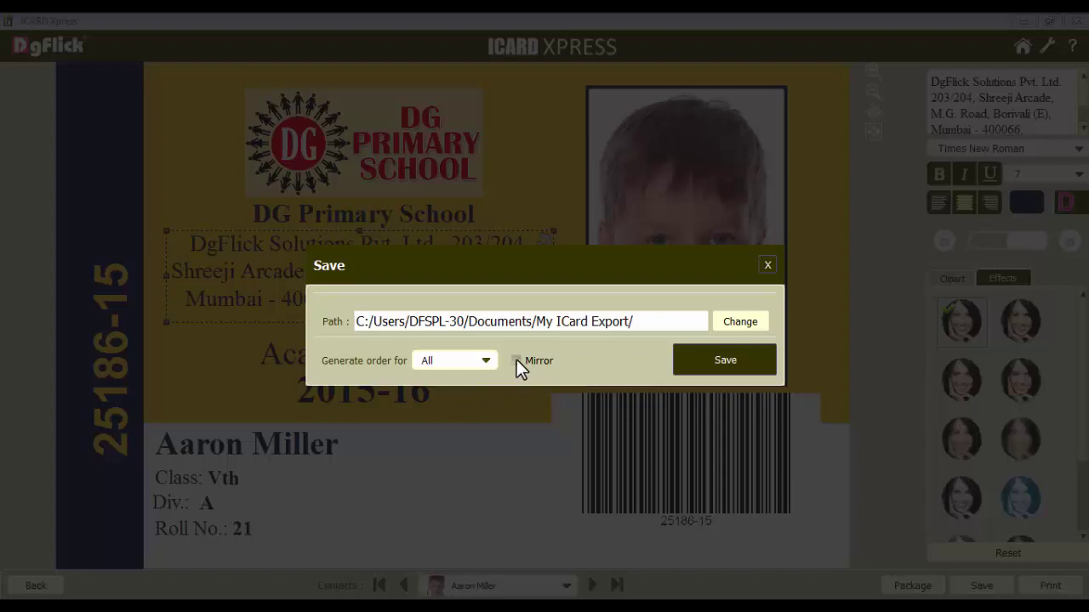
click(736, 362)
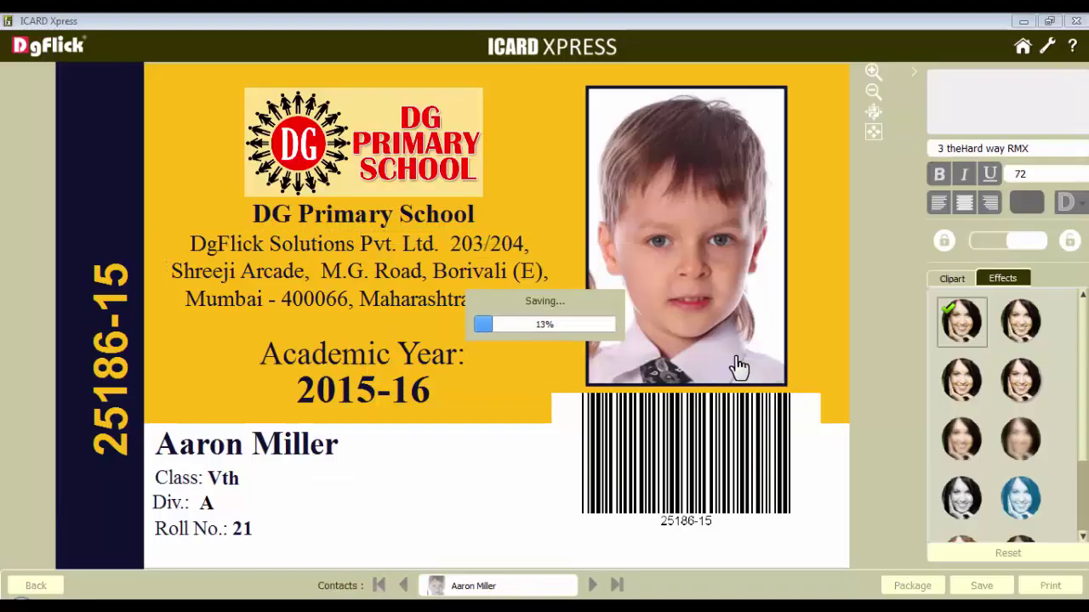